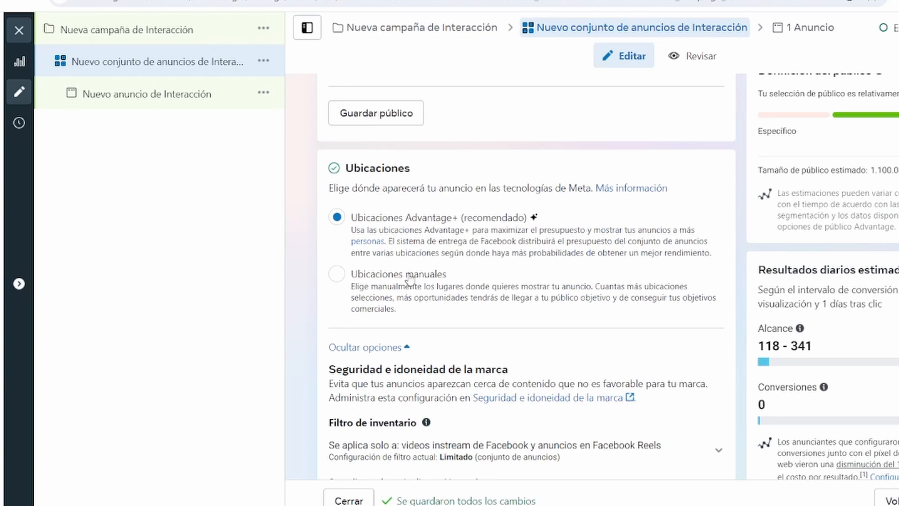
Switch the ad set to manual placements and exclude the Apps y sitios web placement group
click(411, 279)
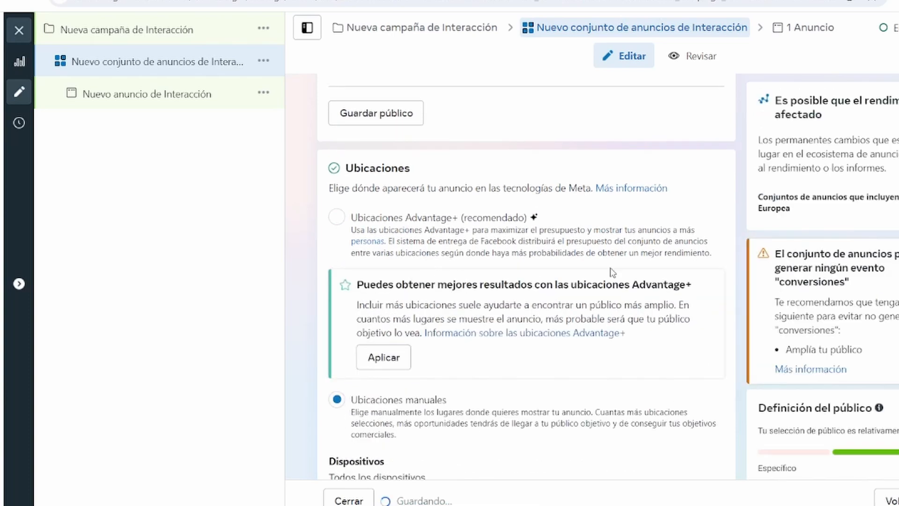
scroll(736, 276, down, 3)
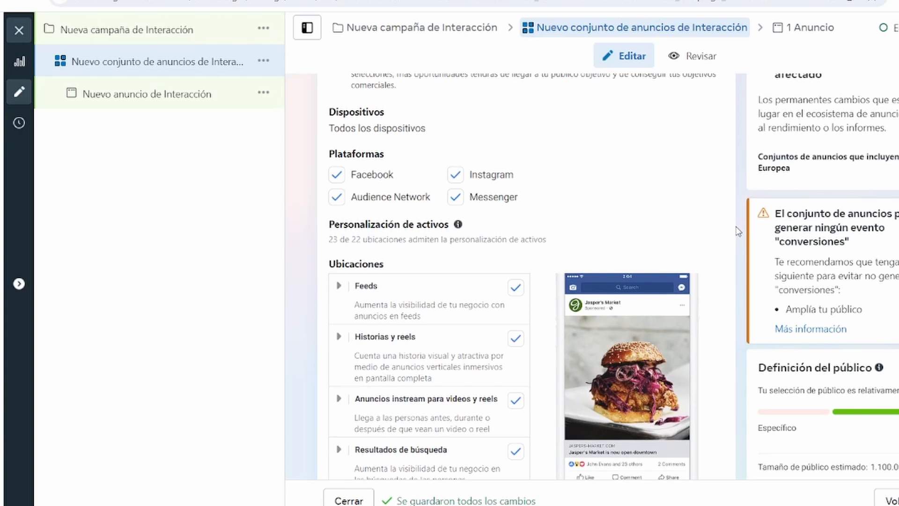
scroll(629, 354, down, 4)
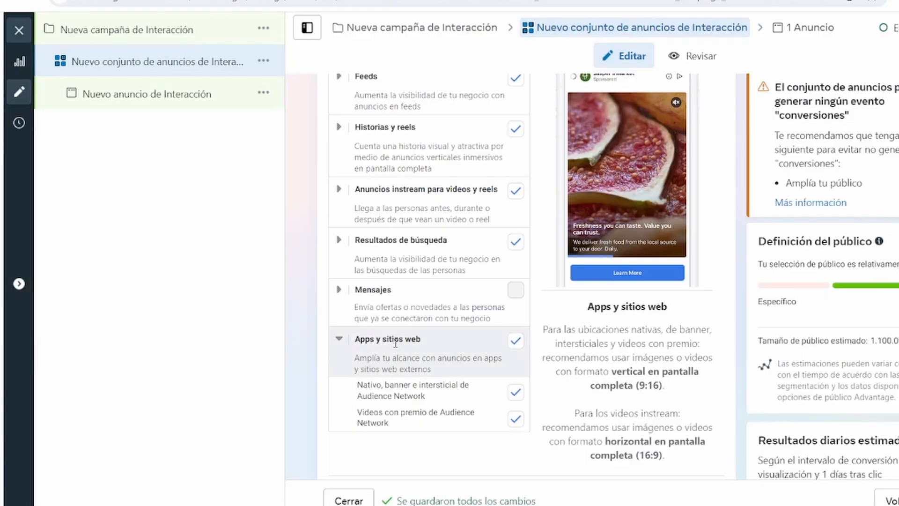
click(339, 340)
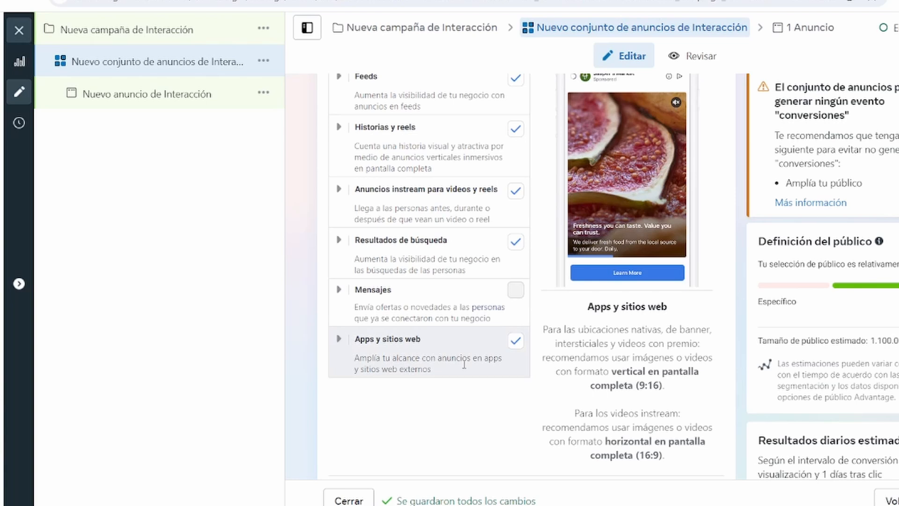
click(516, 341)
scroll(530, 267, up, 2)
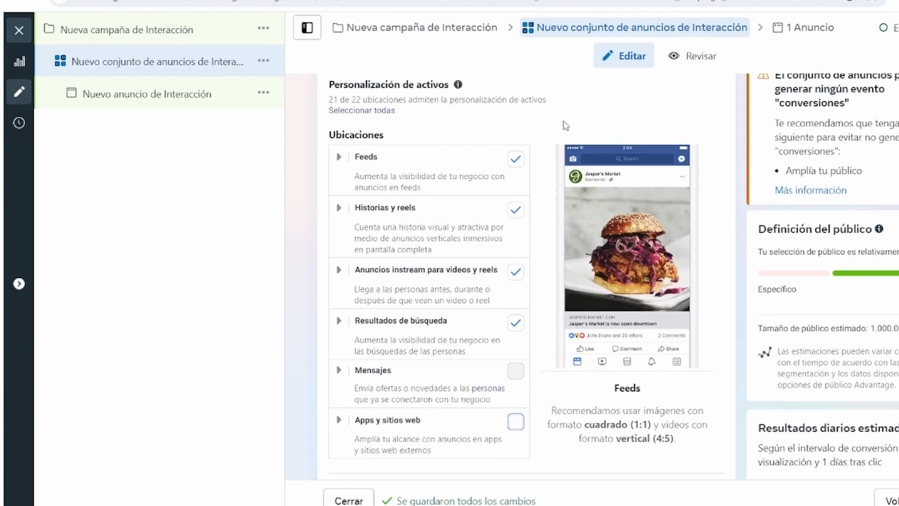
Exclude the Resultados de búsqueda and Anuncios instream para videos y reels placement groups
click(517, 323)
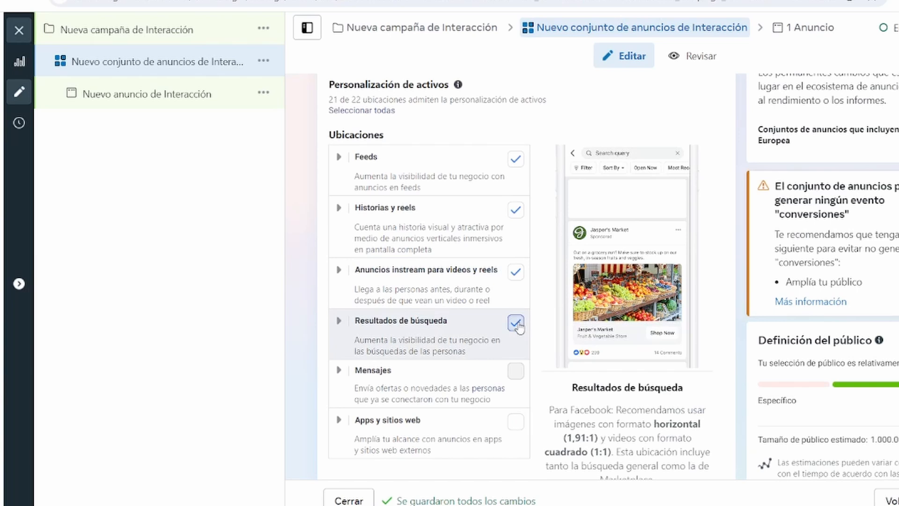
click(339, 270)
click(340, 270)
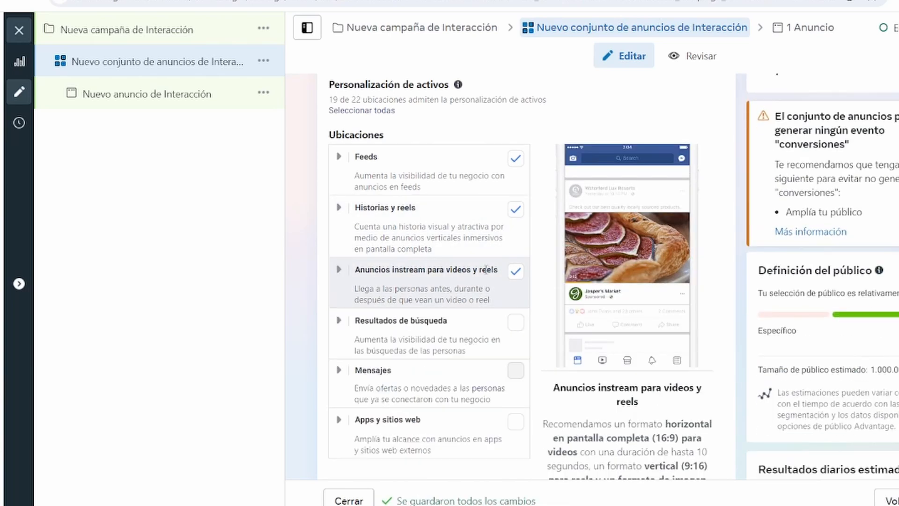
click(516, 274)
Exclude every placement in the Feeds group except Feed de Instagram
click(340, 157)
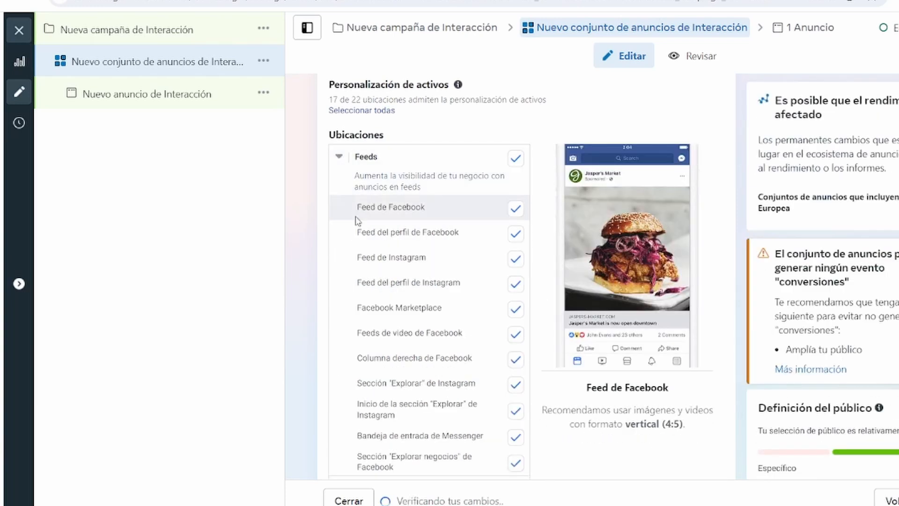
scroll(358, 220, down, 4)
scroll(454, 328, up, 2)
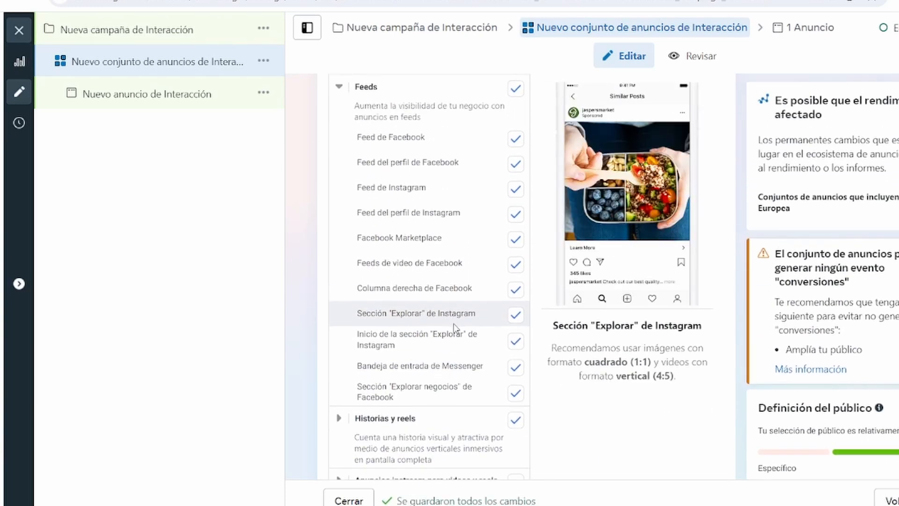
click(516, 139)
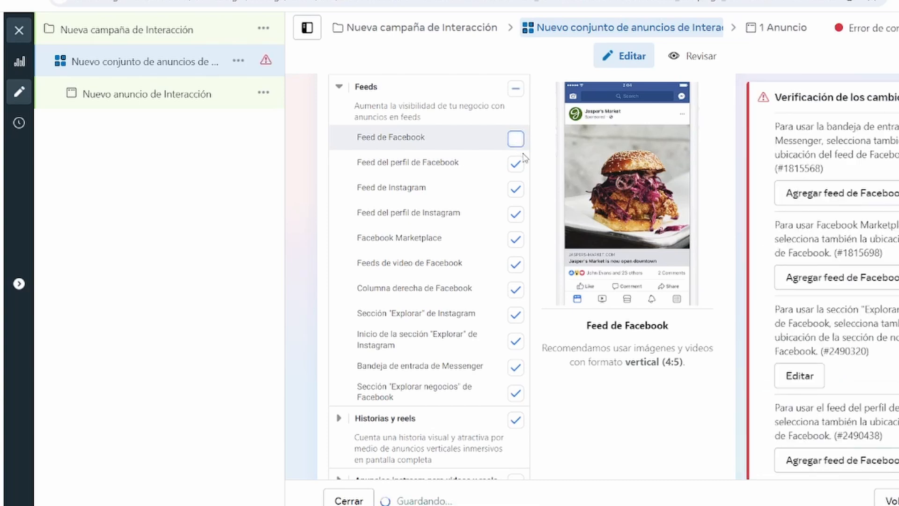
click(517, 165)
click(512, 216)
click(517, 239)
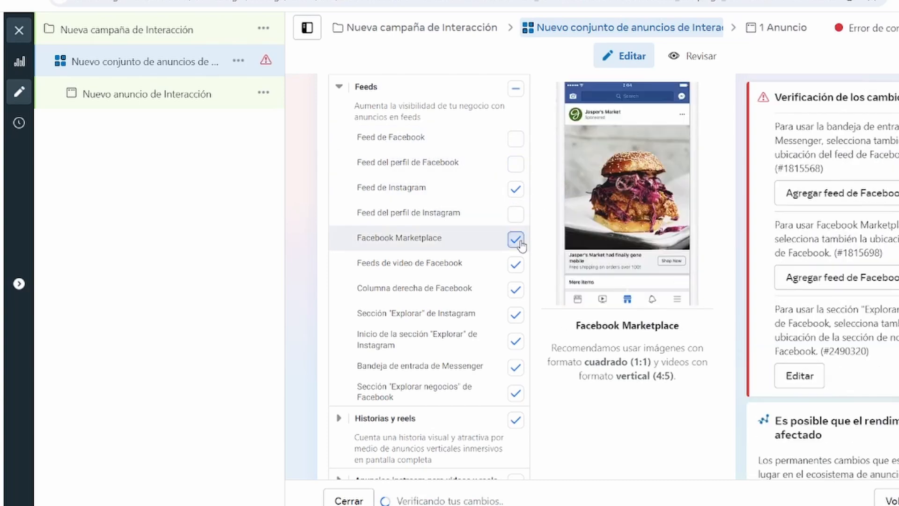
click(518, 289)
click(517, 315)
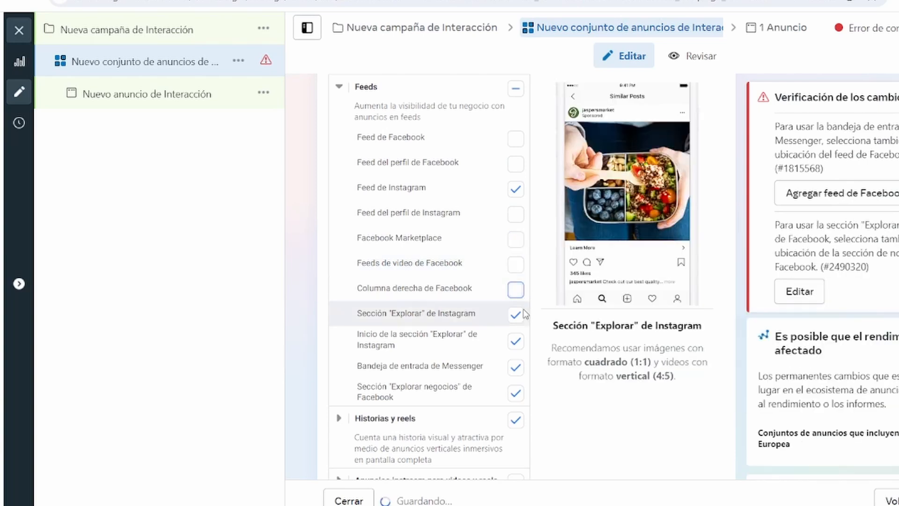
click(517, 342)
click(516, 368)
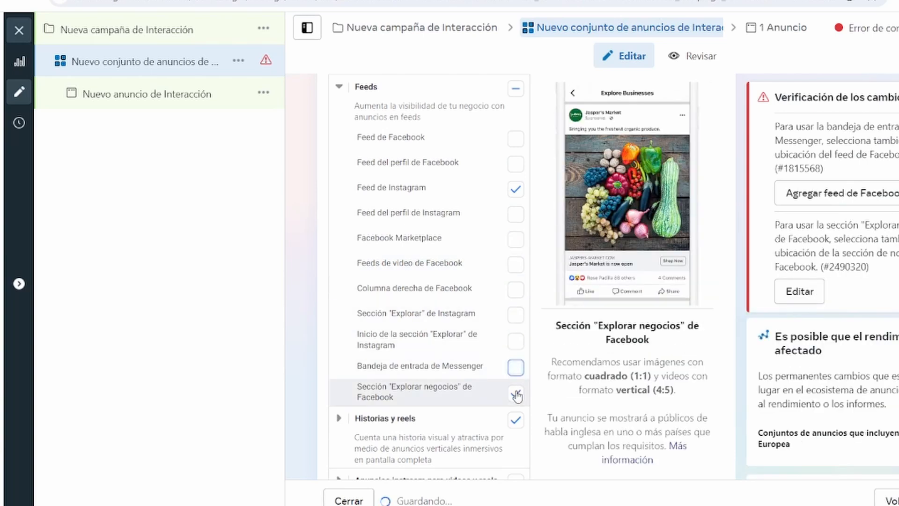
click(515, 394)
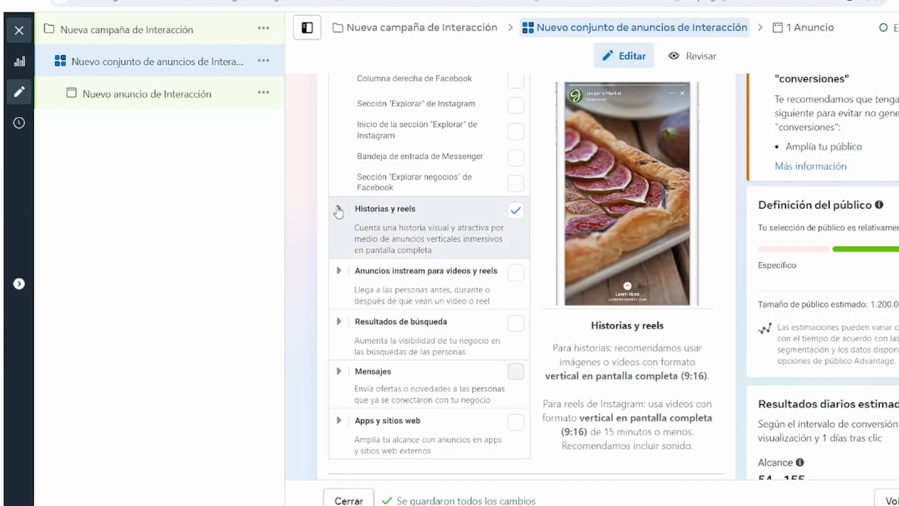
Exclude Messenger Stories from the Historias y reels placement group
click(339, 210)
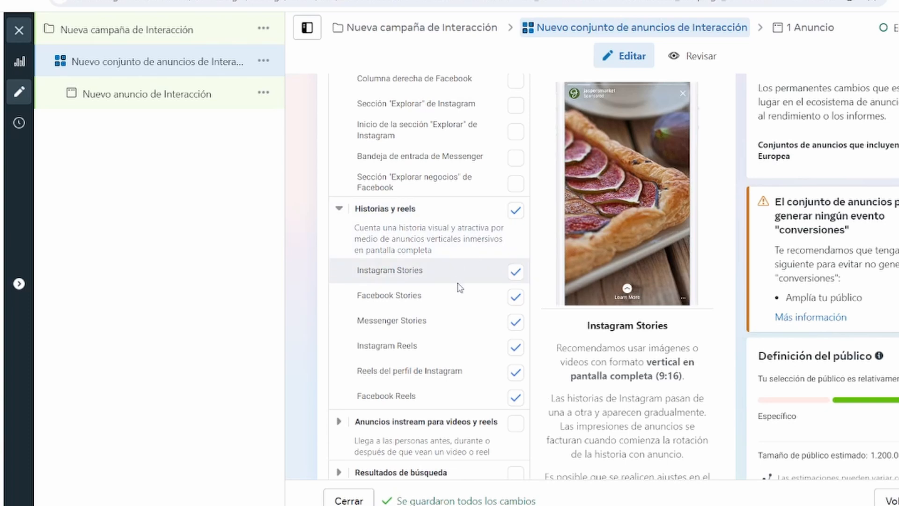
click(516, 322)
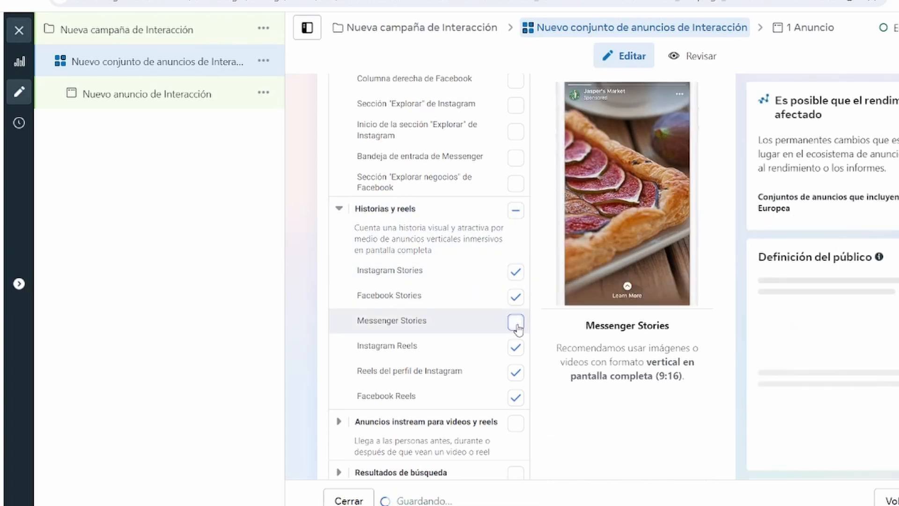
scroll(543, 245, up, 6)
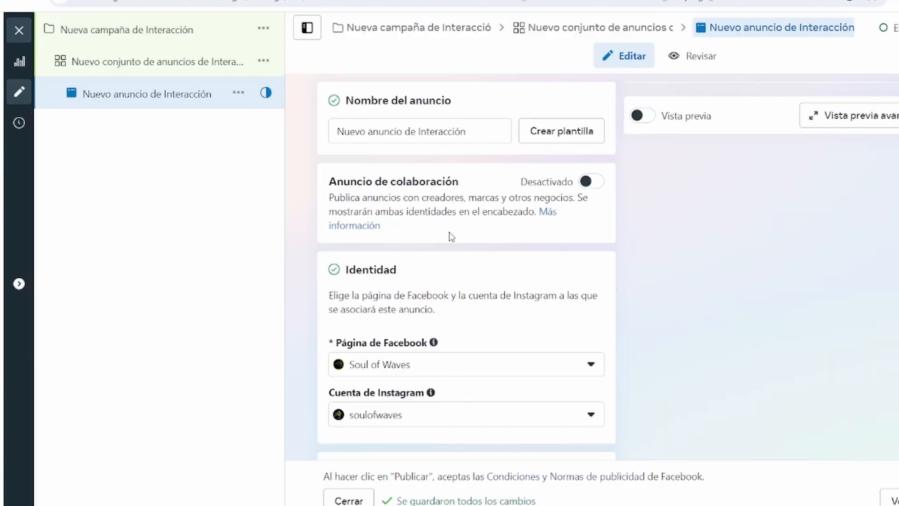
Turn off the Anuncios multianunciante option in the ad's format settings
scroll(451, 236, down, 3)
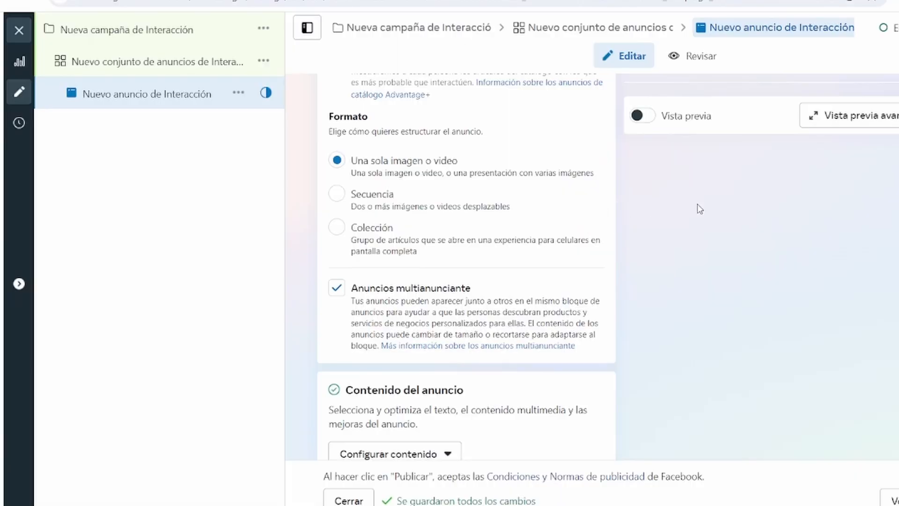
click(340, 294)
scroll(562, 127, down, 3)
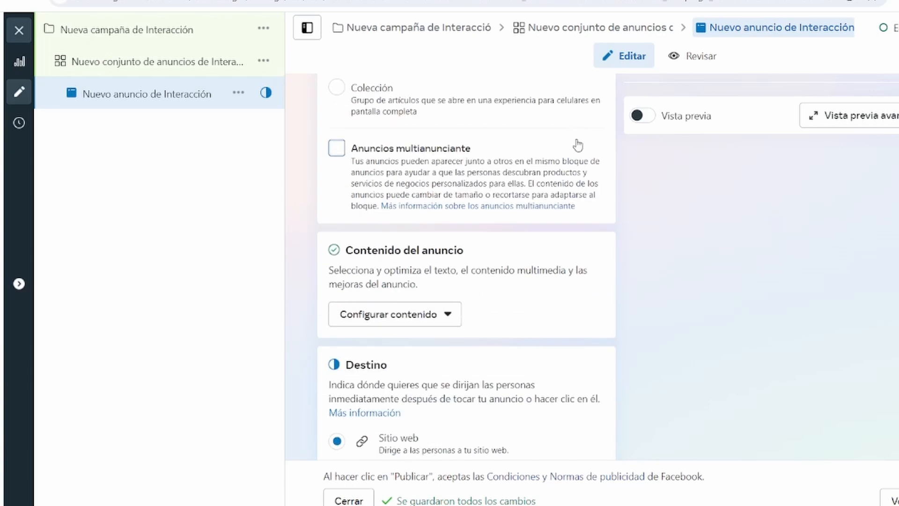
Start configuring the ad's content as a video ad and go through its content source settings
scroll(578, 146, down, 2)
click(412, 244)
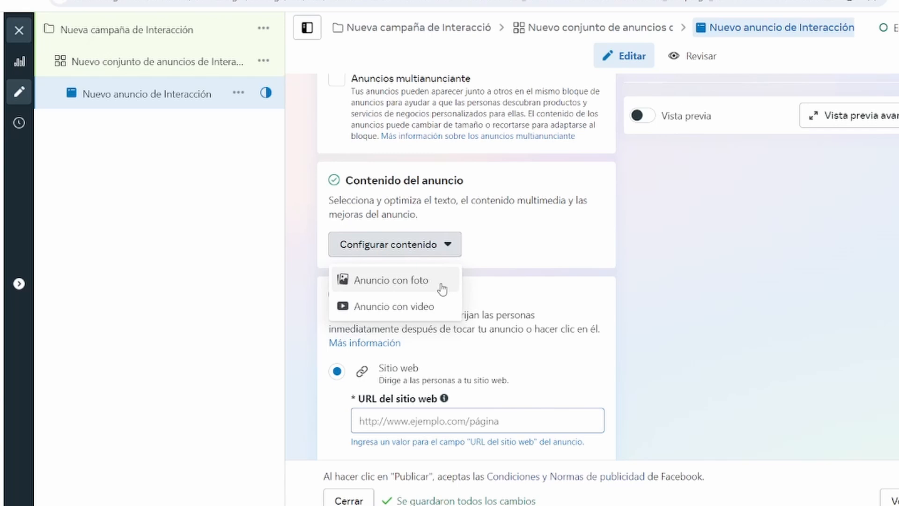
click(416, 308)
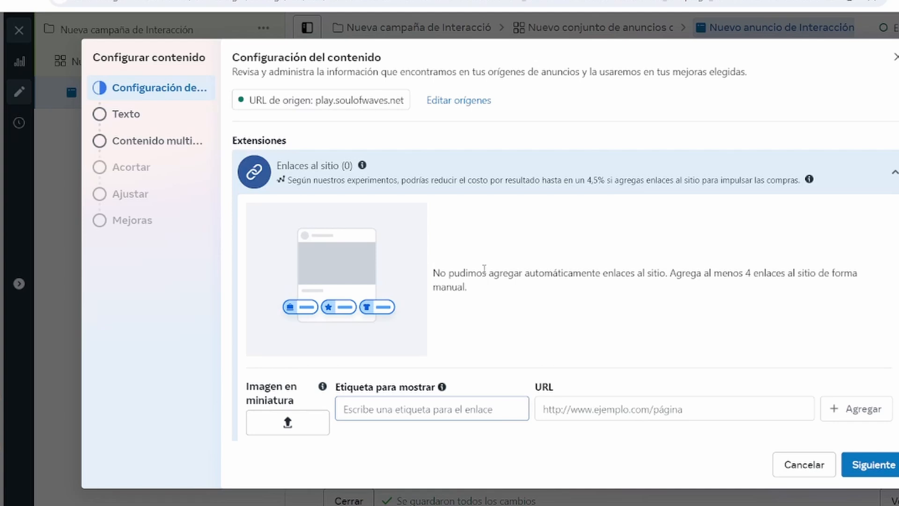
scroll(532, 295, down, 1)
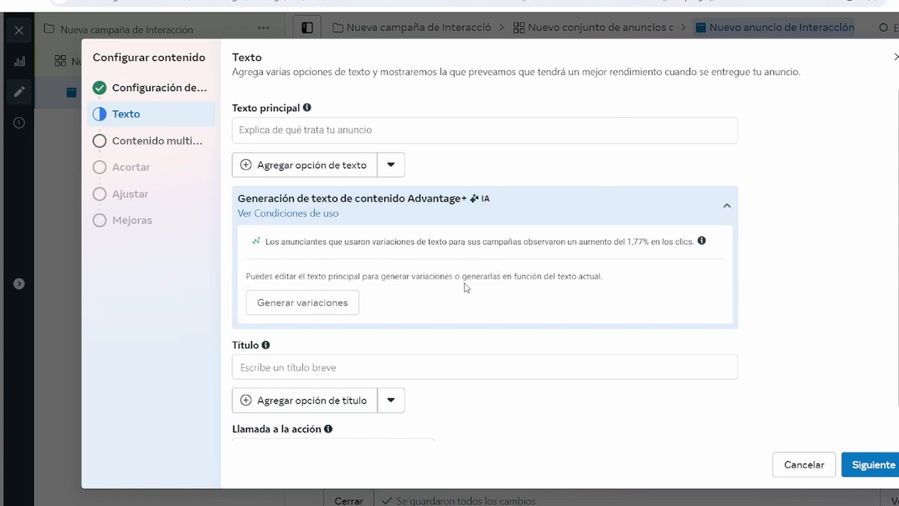
Set the ad's call to action to Escuchar and continue to the media selection
scroll(759, 241, down, 1)
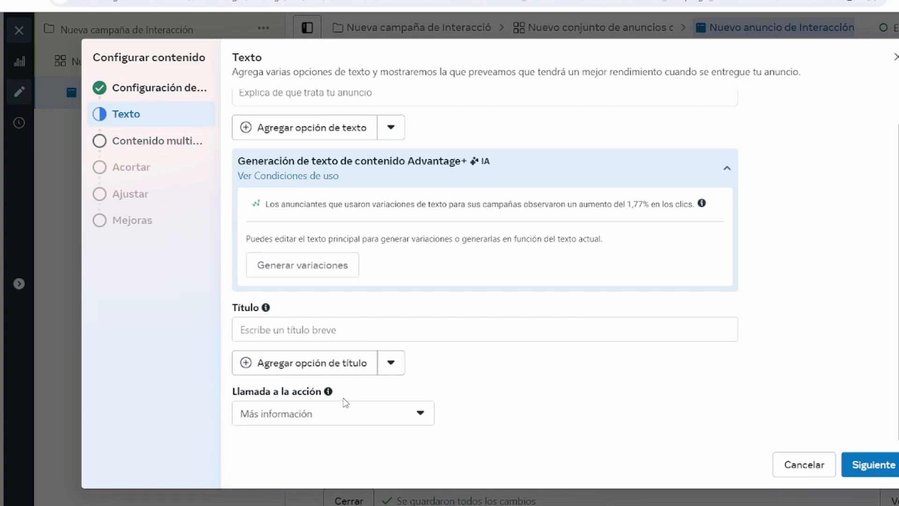
click(421, 413)
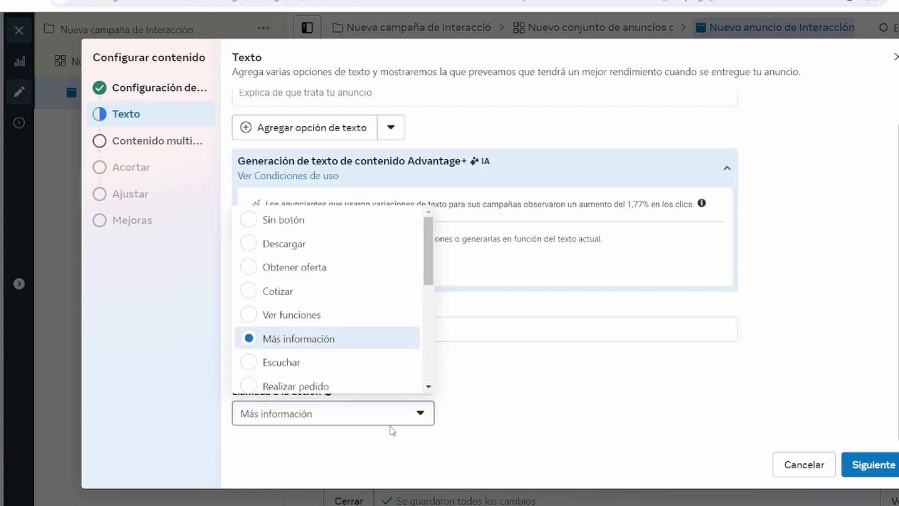
scroll(409, 261, down, 2)
scroll(351, 361, down, 2)
scroll(361, 327, up, 2)
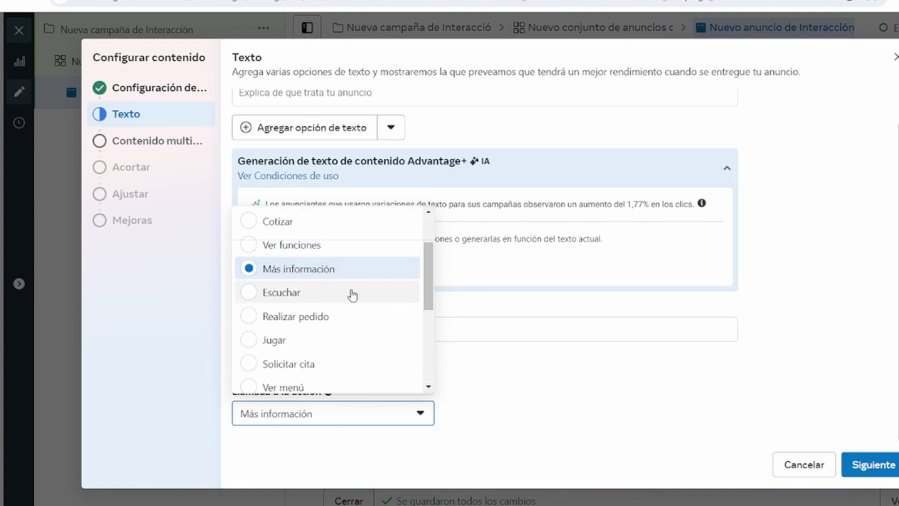
click(291, 294)
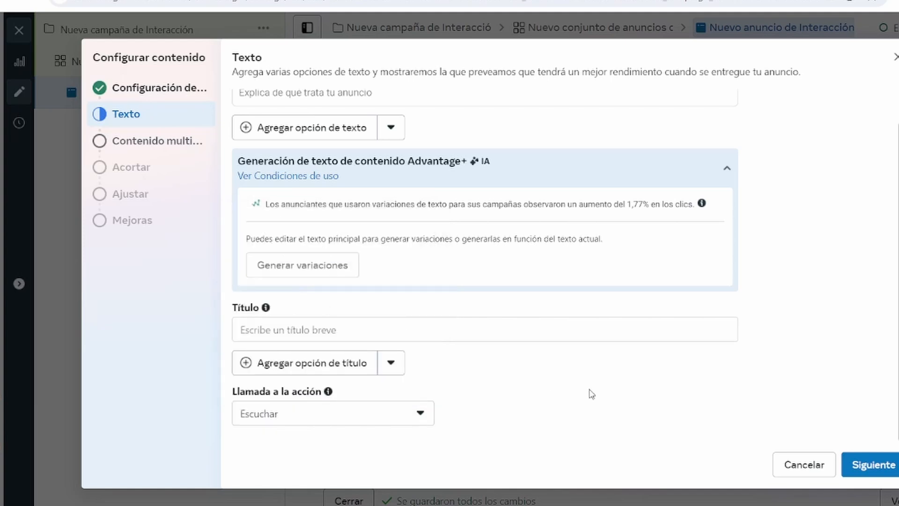
click(887, 468)
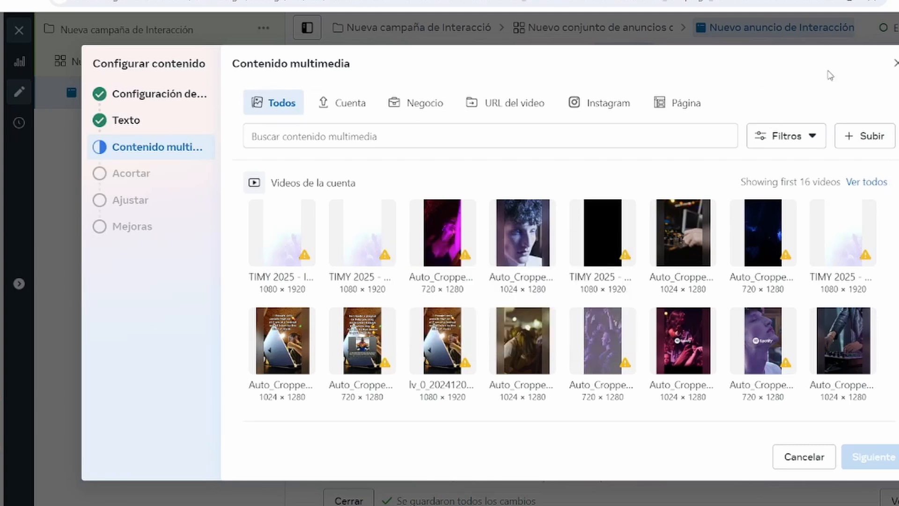
click(869, 137)
scroll(323, 150, down, 3)
scroll(318, 139, up, 10)
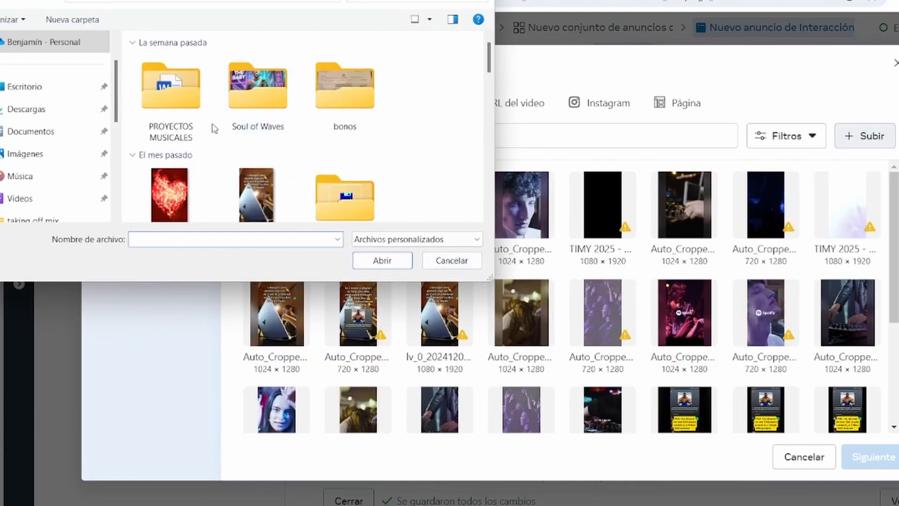
click(451, 261)
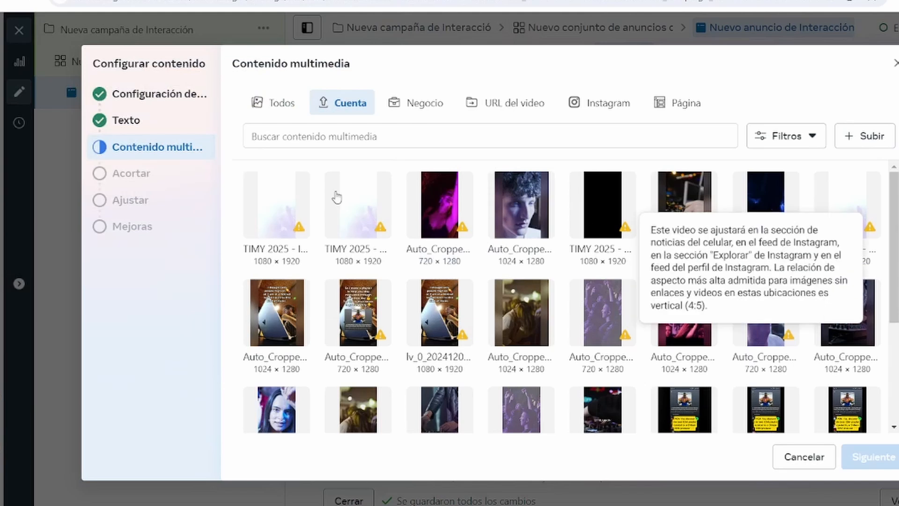
Use the first TIMY 2025 account video as the ad's media, keep the Original crop for both placement groups, and continue to Mejoras
click(268, 207)
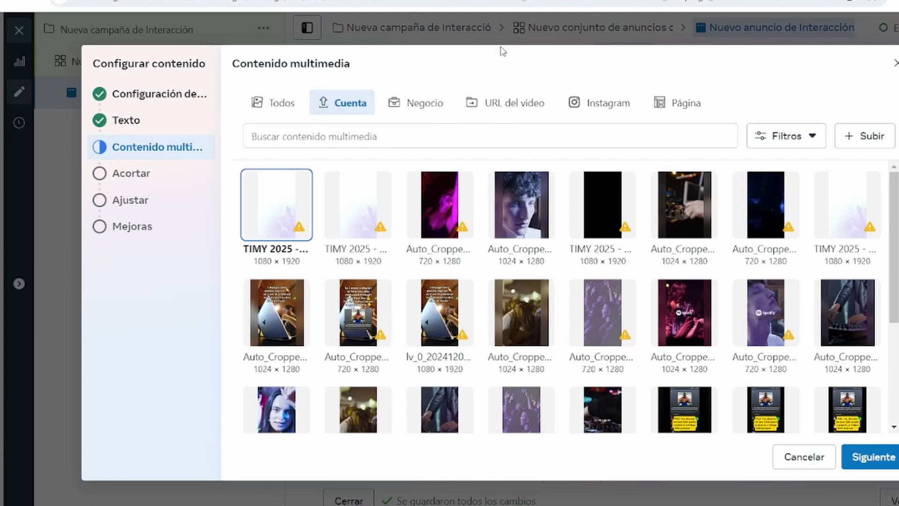
click(888, 459)
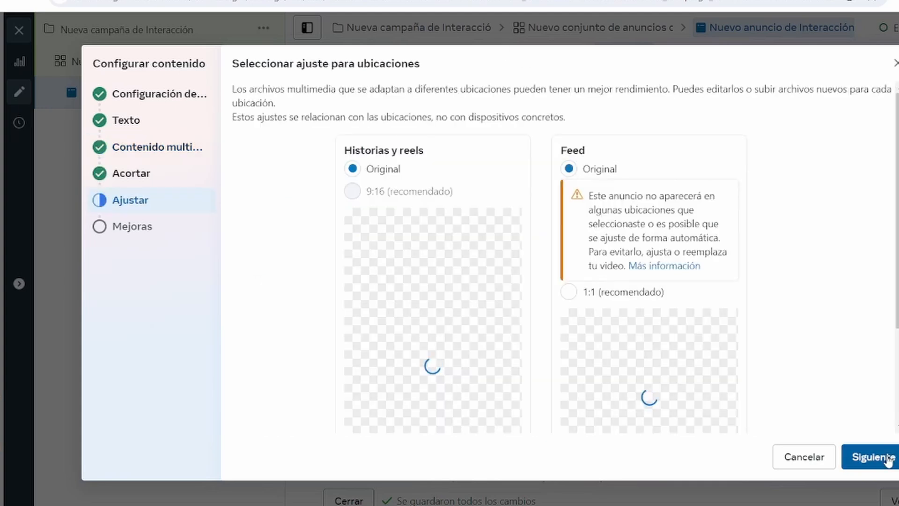
scroll(791, 256, down, 2)
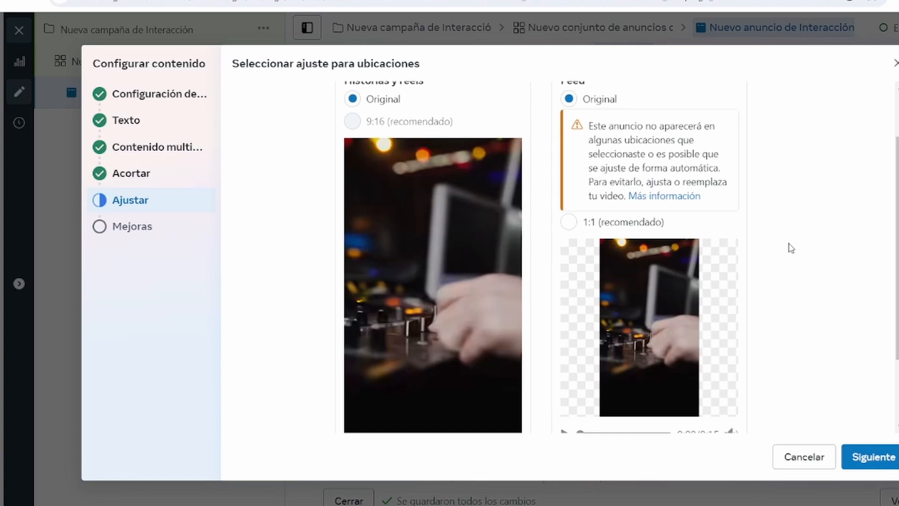
scroll(791, 248, down, 2)
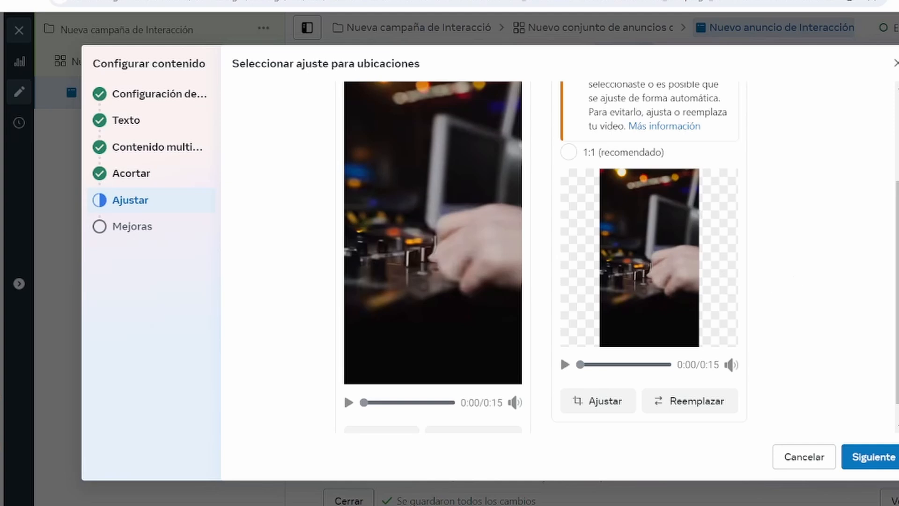
click(886, 459)
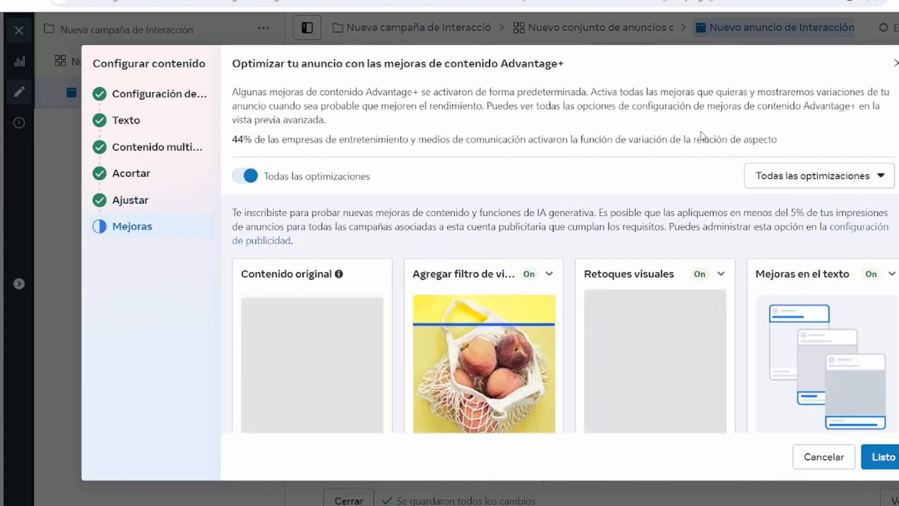
scroll(701, 135, down, 2)
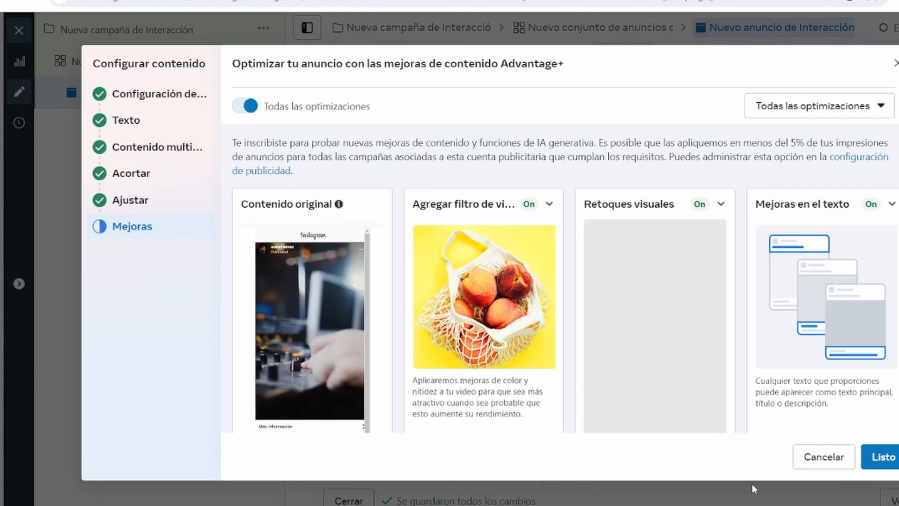
Accept the Advantage+ content enhancements to finish the content setup, and change the ad's call to action from the form to Escuchar
click(879, 456)
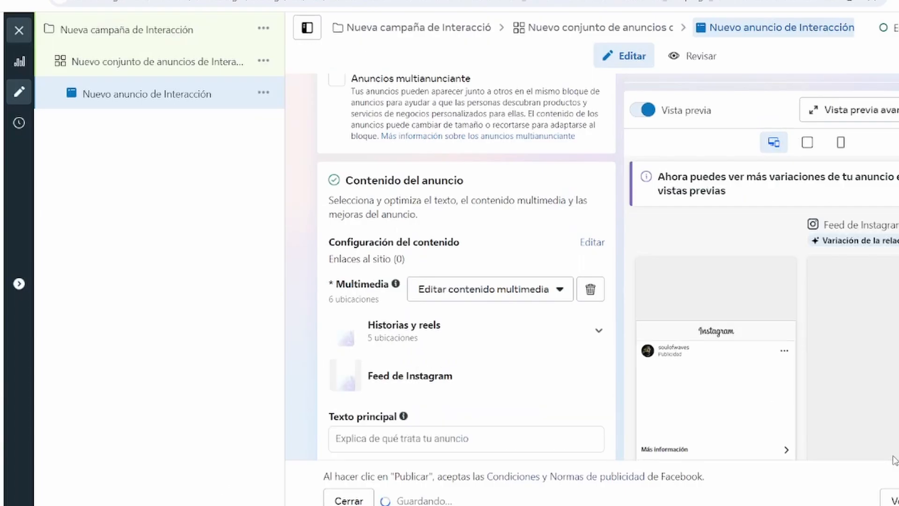
scroll(620, 203, down, 2)
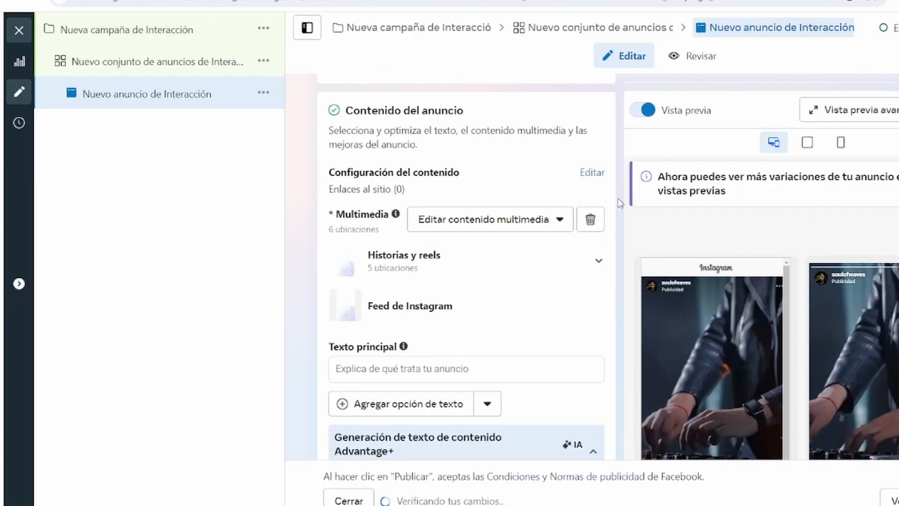
scroll(621, 203, down, 5)
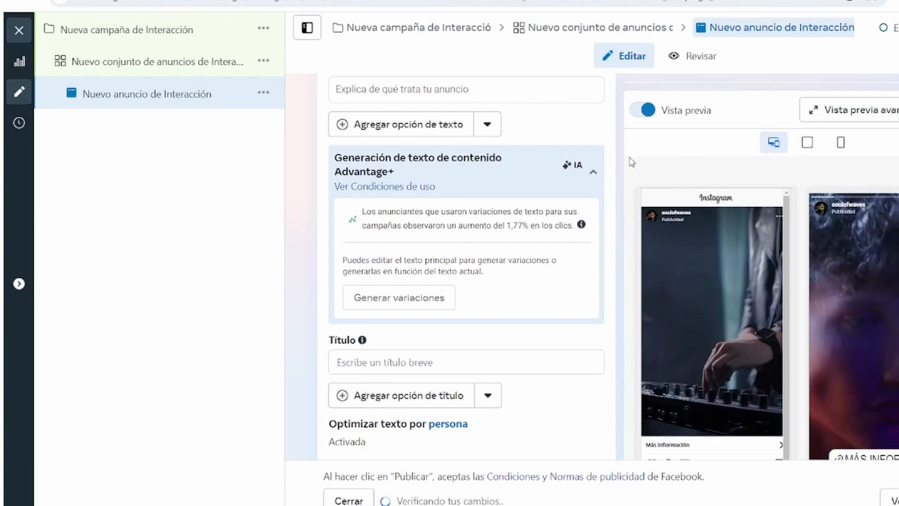
scroll(619, 187, down, 3)
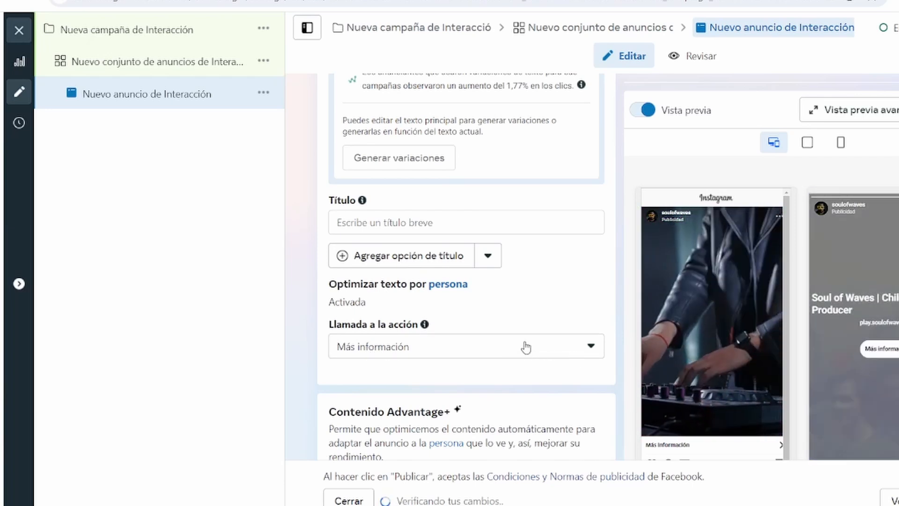
click(591, 348)
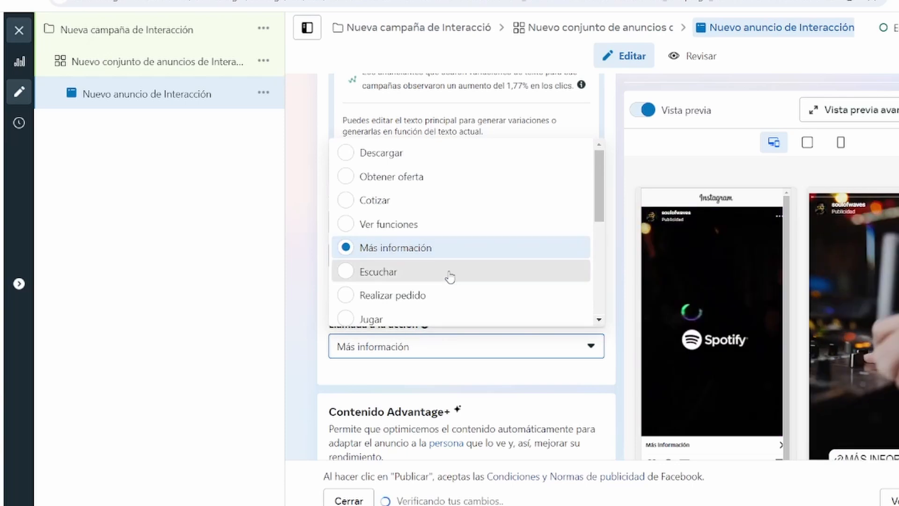
click(450, 275)
Replace the ad's destination website URL with the "This Is My Year" smart link copied from the Hypeddit dashboard, and preview the URL
scroll(605, 305, down, 3)
scroll(628, 262, down, 3)
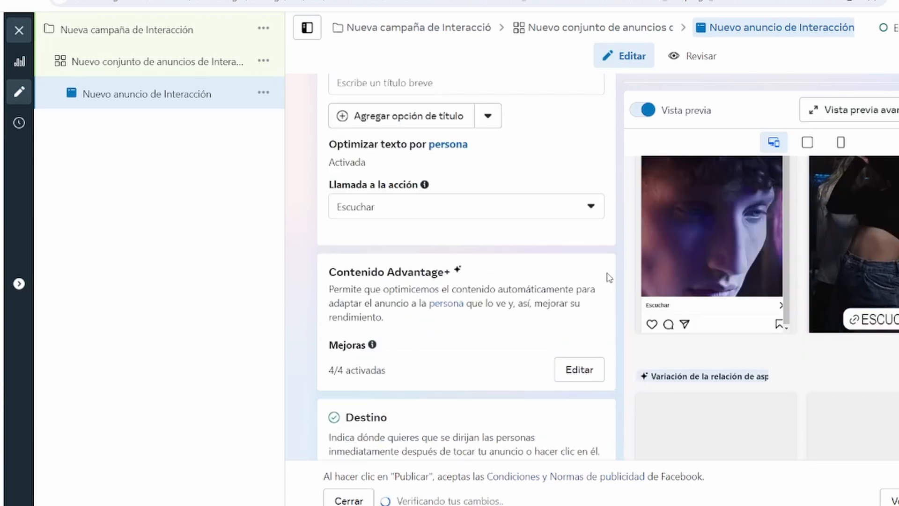
scroll(610, 278, down, 3)
scroll(610, 277, down, 3)
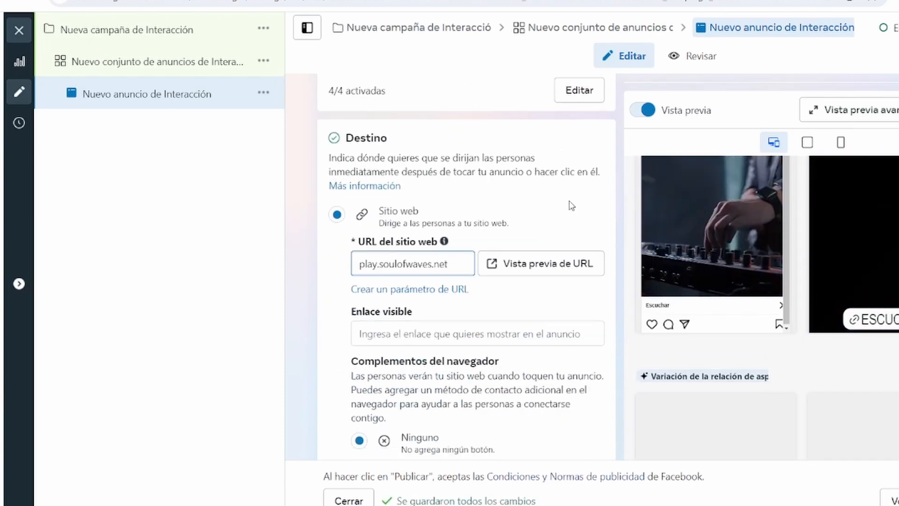
triple_click(416, 265)
key(BackSpace)
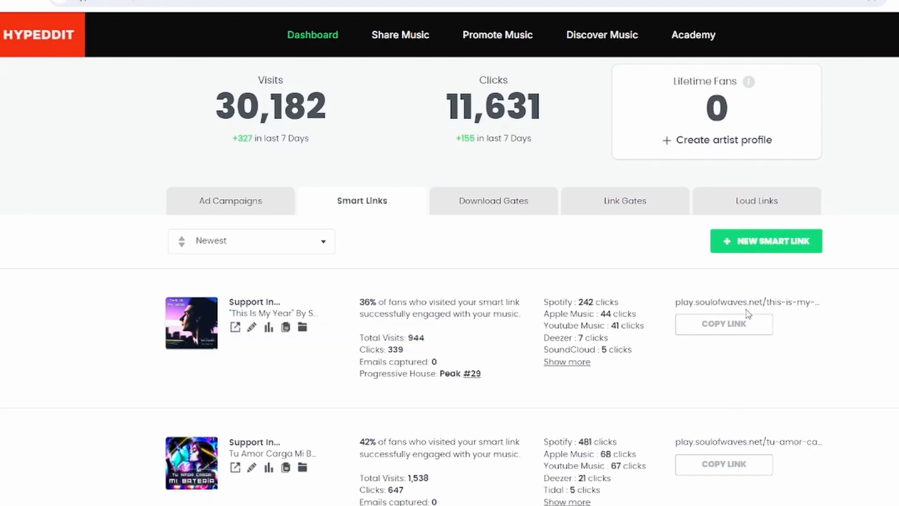
click(726, 327)
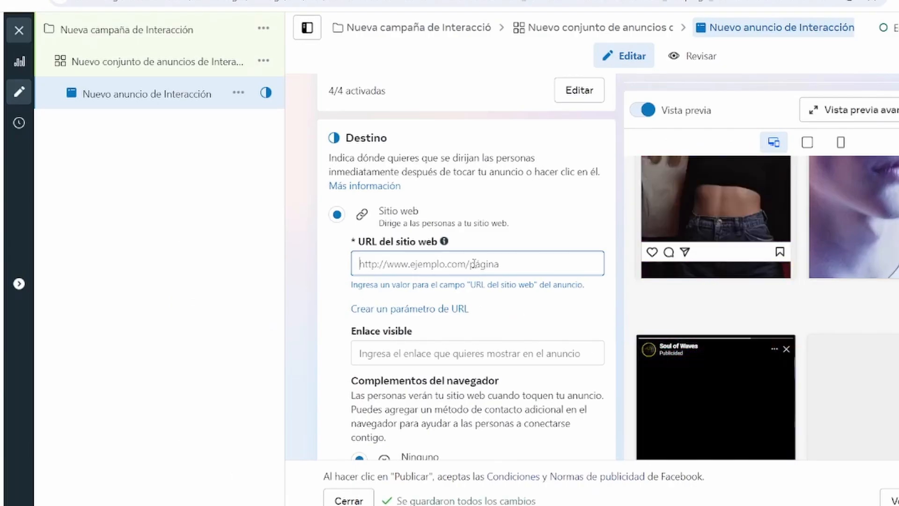
key(ctrl+v)
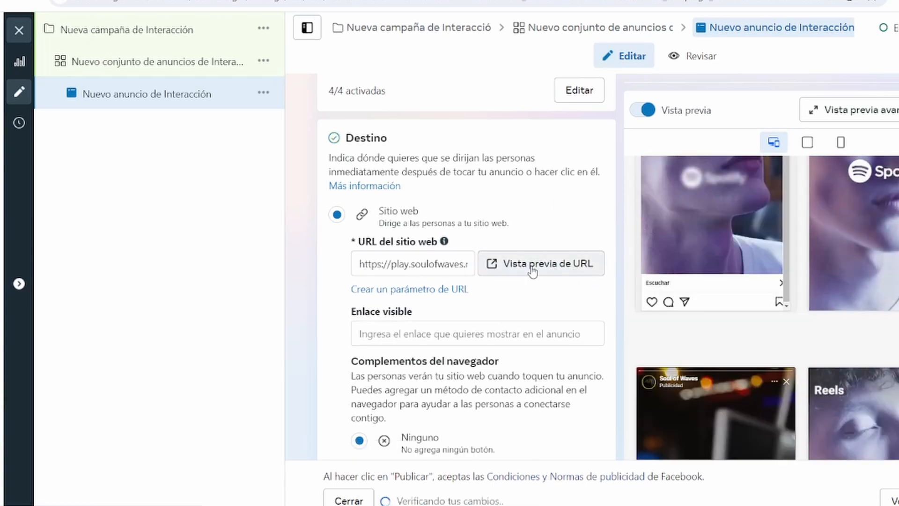
click(539, 267)
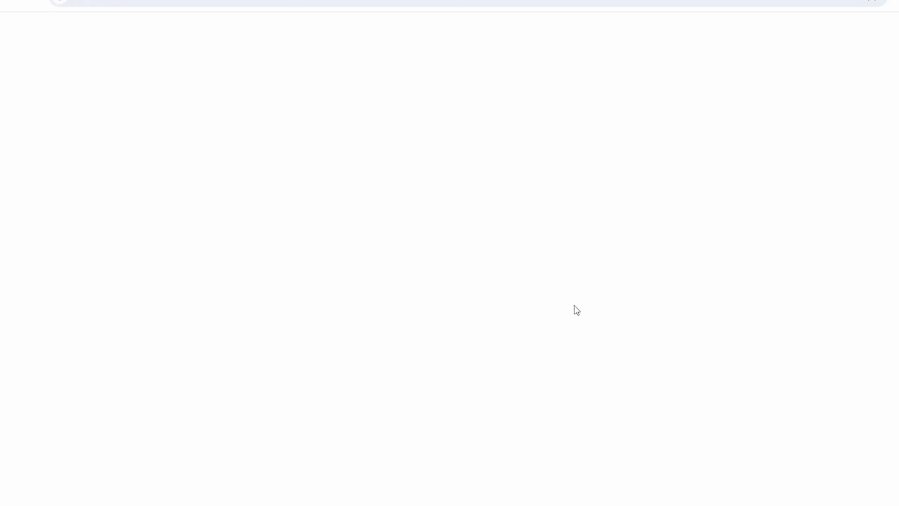